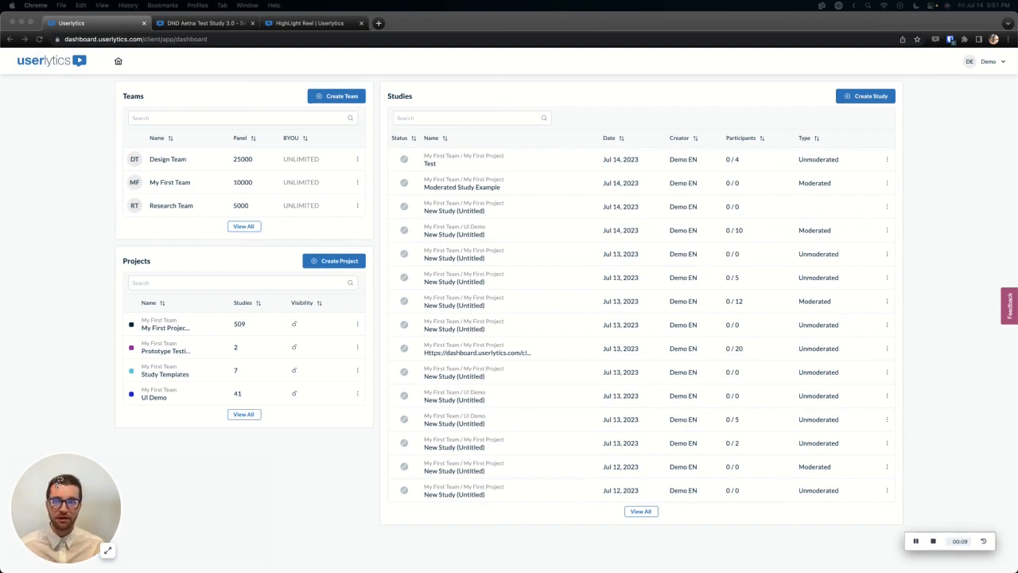
- Switch to the DND Aetna Test Study 3.0 session's annotations and fill in a new annotation titled "test" with the note "Notes..."
{"action": "left_click", "coordinate": [197, 24]}
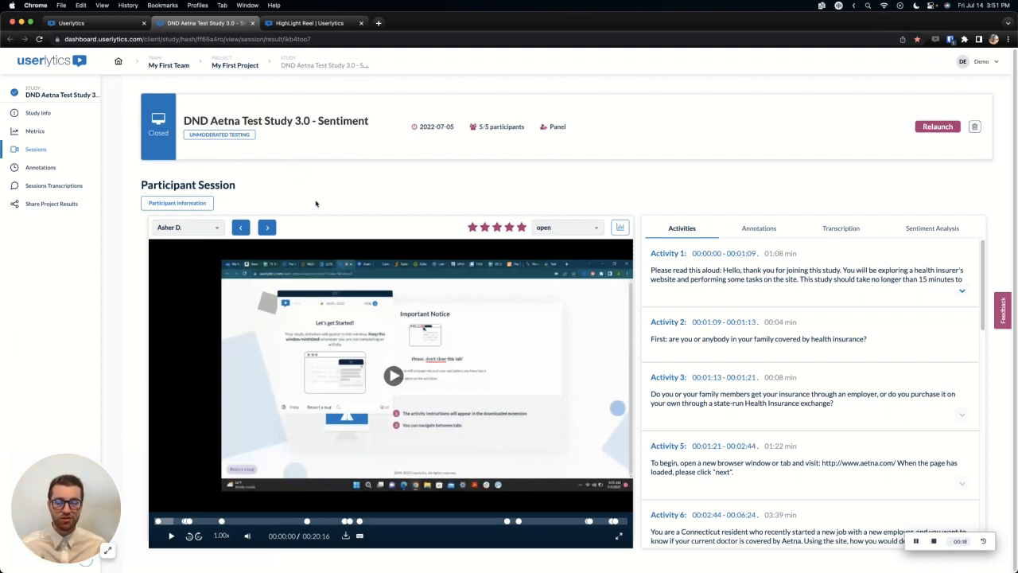
{"action": "left_click", "coordinate": [759, 229]}
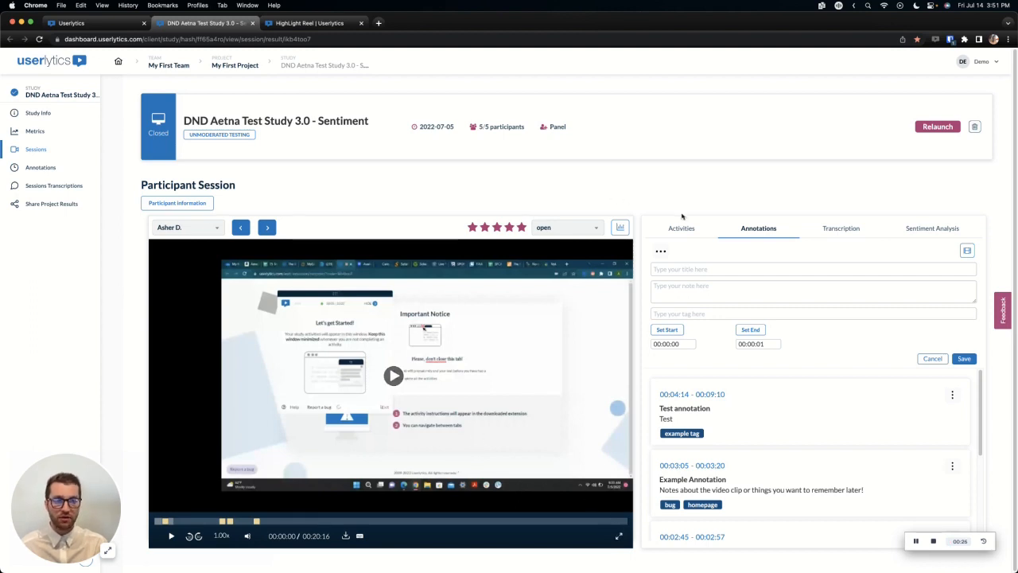
{"action": "left_click", "coordinate": [659, 270]}
{"action": "type", "text": "test"}
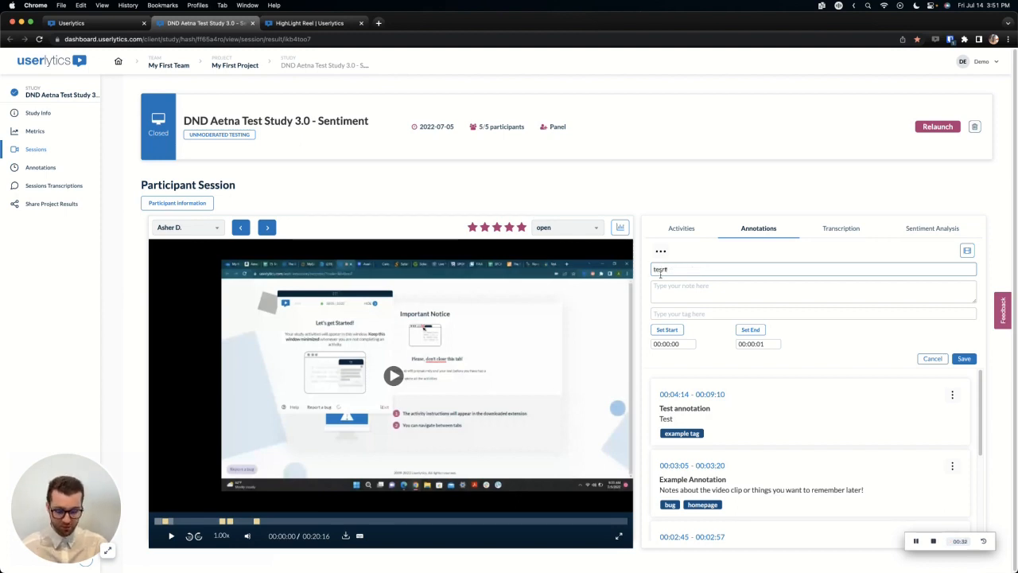
{"action": "type", "text": "Notes.."}
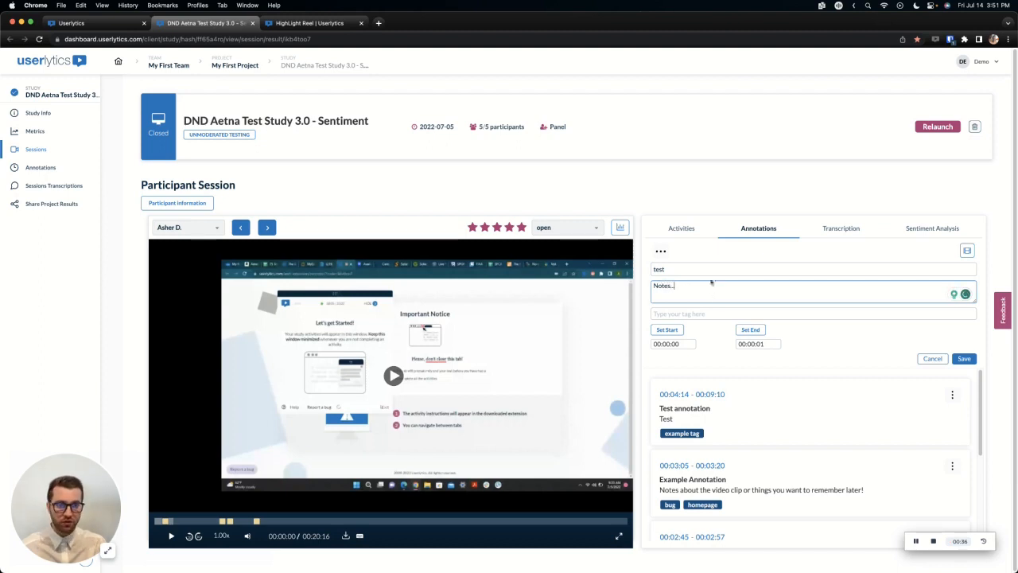
{"action": "left_click", "coordinate": [682, 271]}
{"action": "left_click_drag", "start_coordinate": [677, 269], "coordinate": [649, 272]}
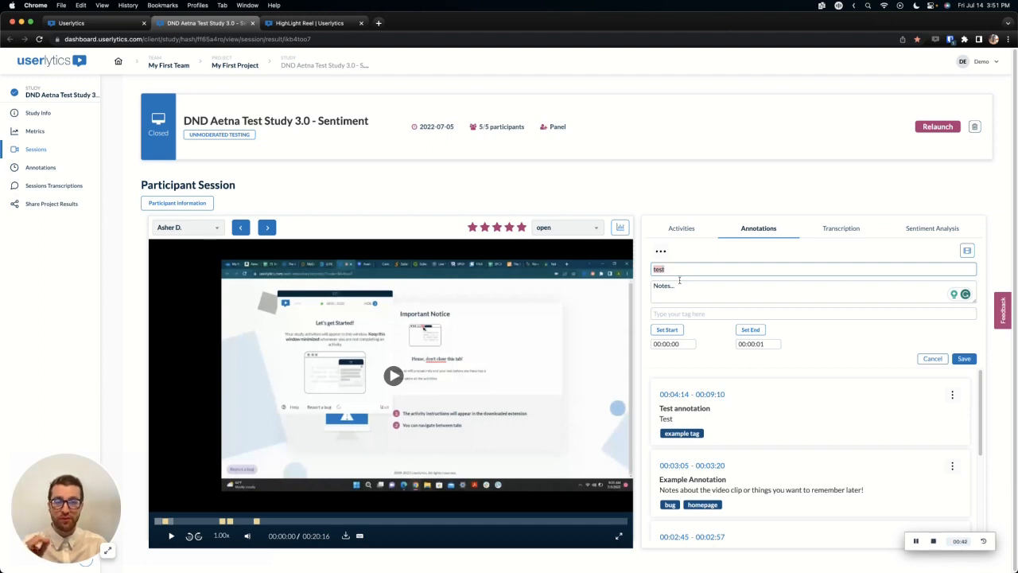
{"action": "left_click", "coordinate": [678, 270]}
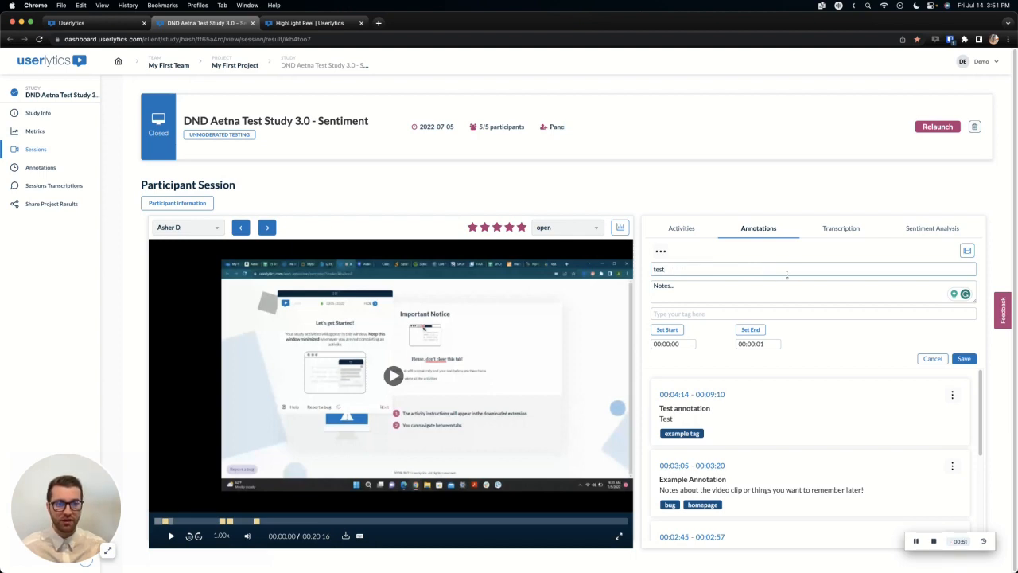
- Tag the new annotation with "bug" and "homepage"
{"action": "left_click", "coordinate": [707, 314]}
{"action": "type", "text": "bug"}
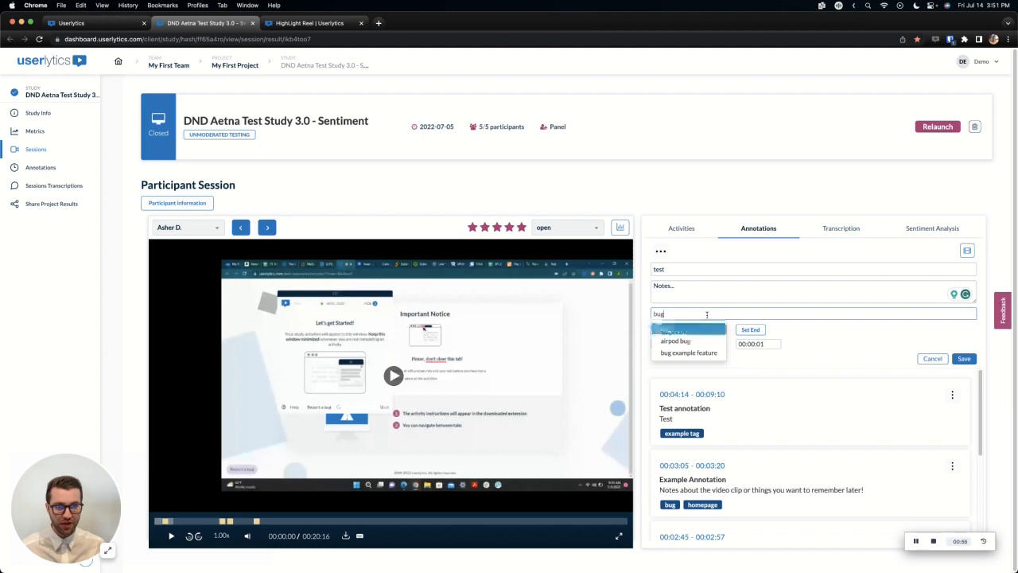
{"action": "key", "text": "Return"}
{"action": "type", "text": "homepage"}
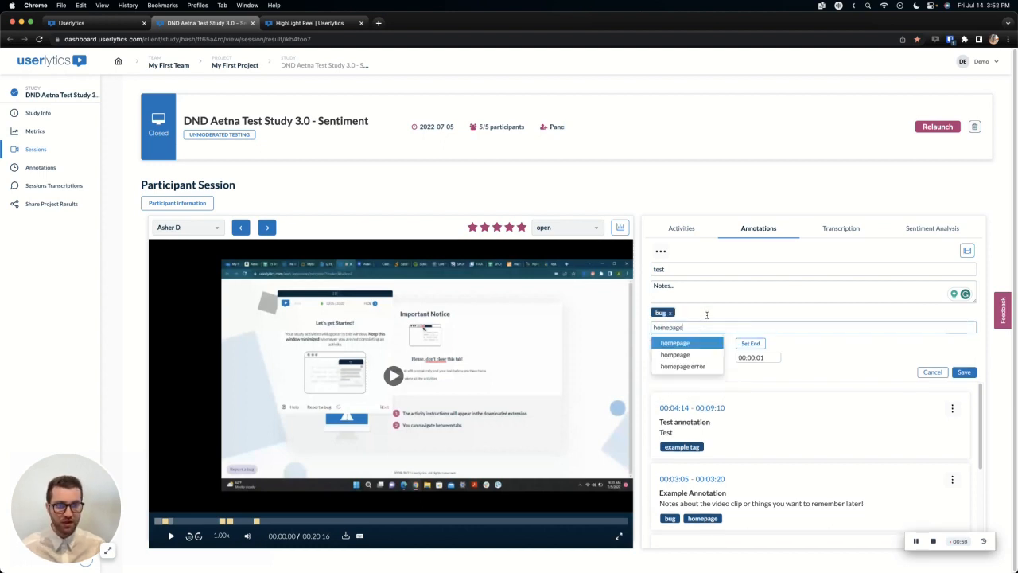
{"action": "key", "text": "Return"}
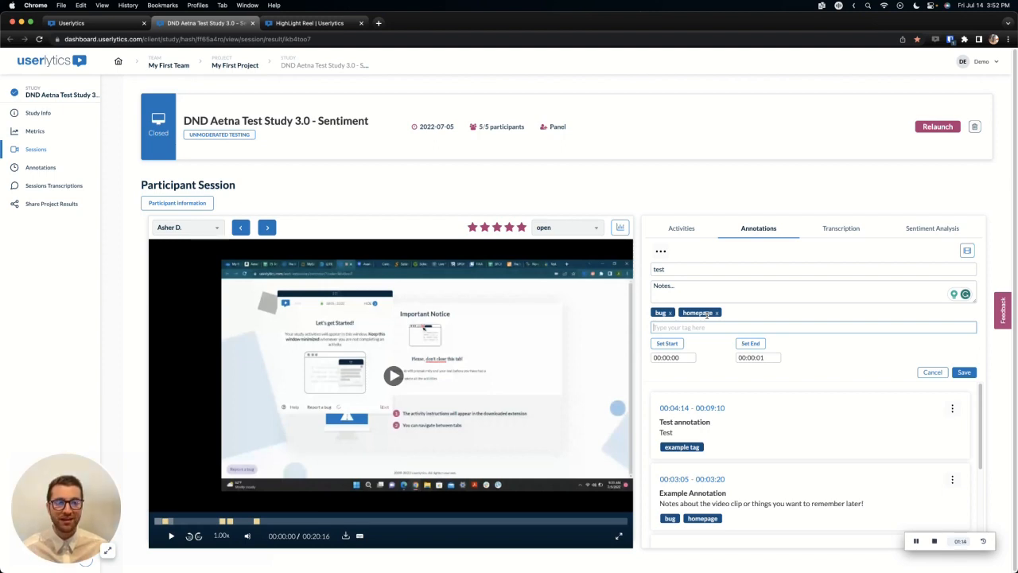
- Set the new annotation's start time to 00:00:05 and its end time to 00:00:10
{"action": "left_click", "coordinate": [669, 345]}
{"action": "left_click", "coordinate": [680, 358]}
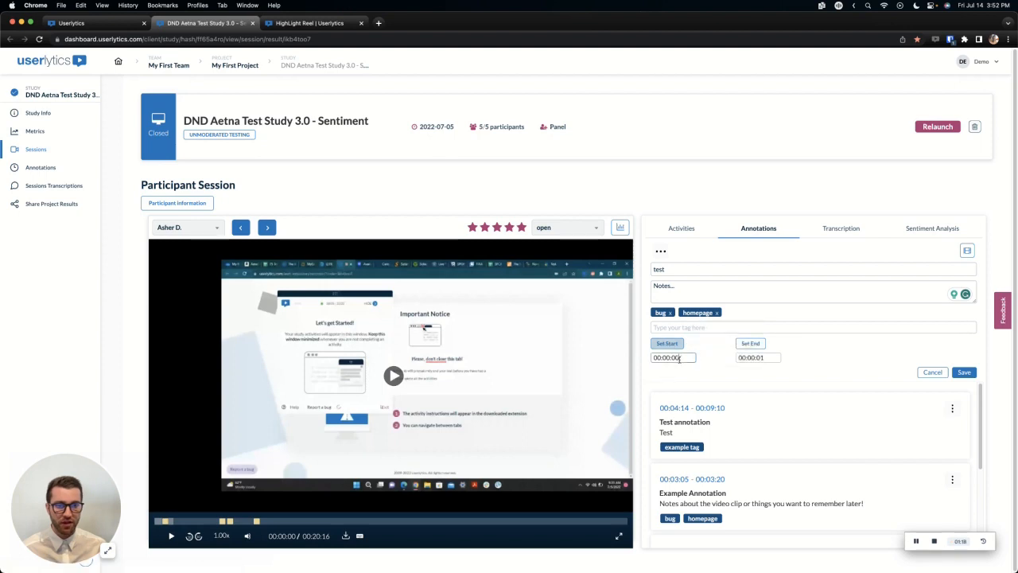
{"action": "key", "text": "BackSpace"}
{"action": "type", "text": "5"}
{"action": "left_click", "coordinate": [768, 357]}
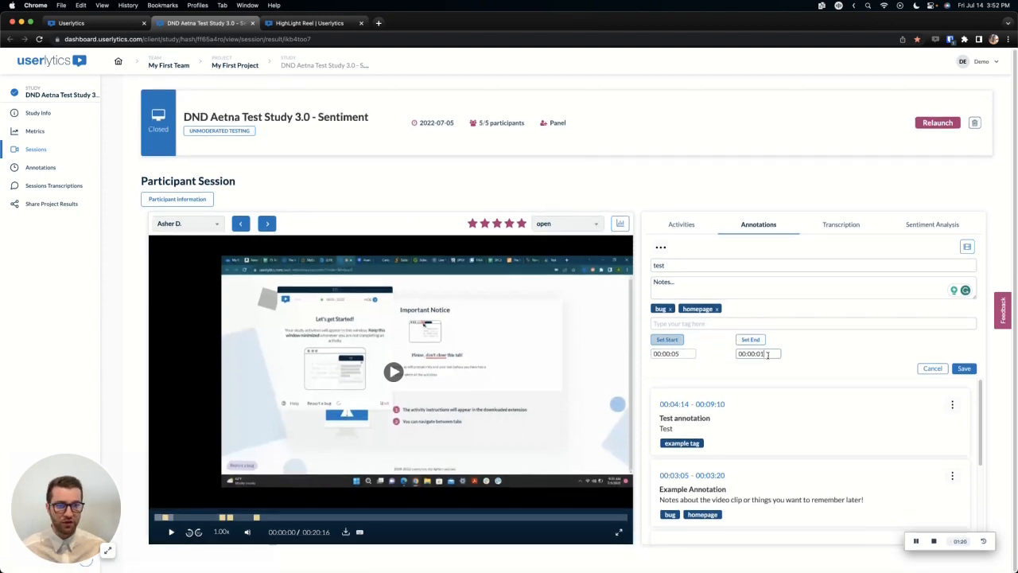
{"action": "key", "text": "BackSpace"}
{"action": "key", "text": "BackSpace"}
{"action": "left_click", "coordinate": [794, 360]}
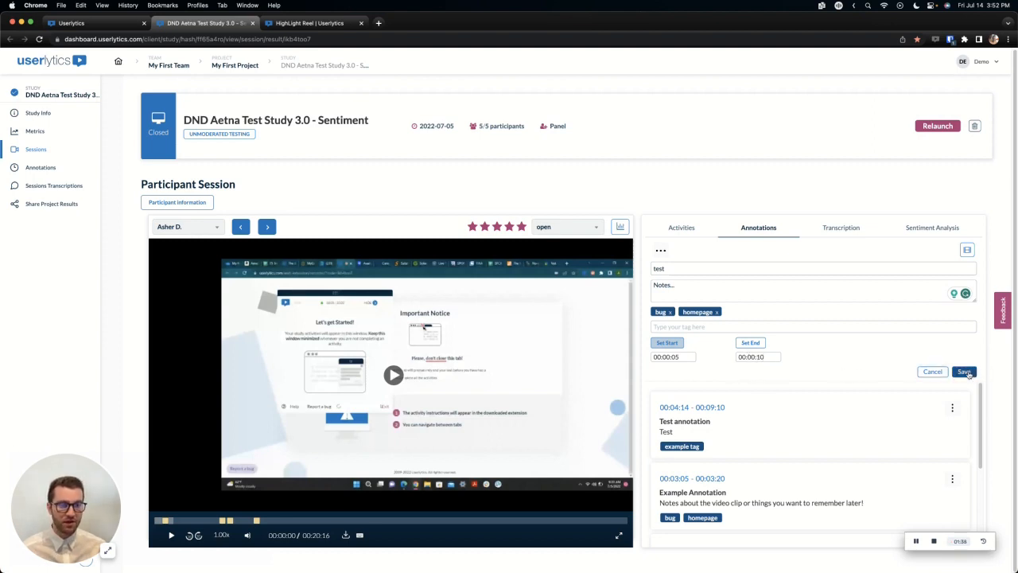
- Look through the saved annotations and examine the edit and clip options available for "Test annotation"
{"action": "scroll", "coordinate": [859, 417], "scroll_direction": "down", "scroll_amount": 2}
{"action": "scroll", "coordinate": [858, 422], "scroll_direction": "down", "scroll_amount": 1}
{"action": "scroll", "coordinate": [862, 446], "scroll_direction": "up", "scroll_amount": 3}
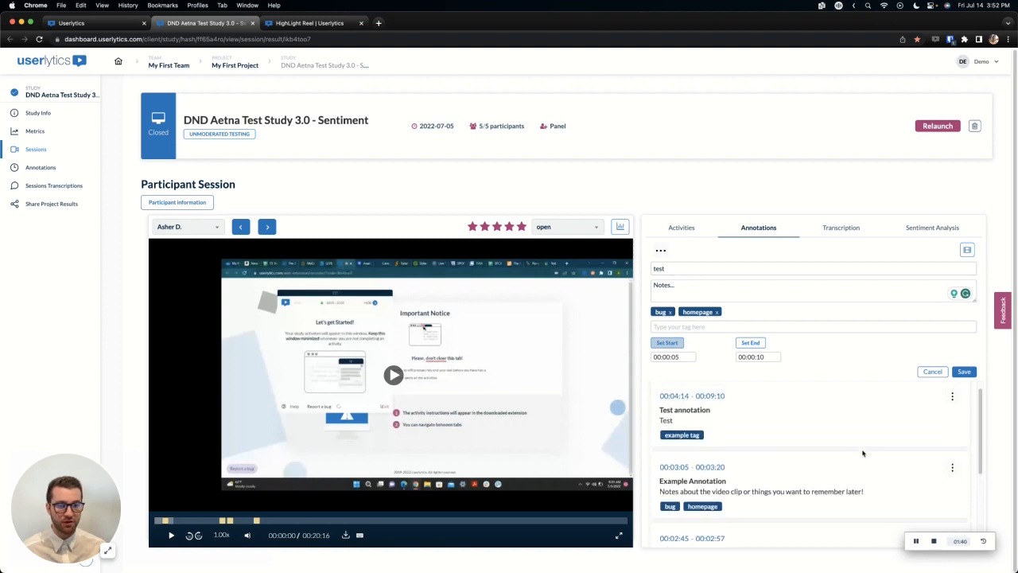
{"action": "left_click", "coordinate": [952, 396]}
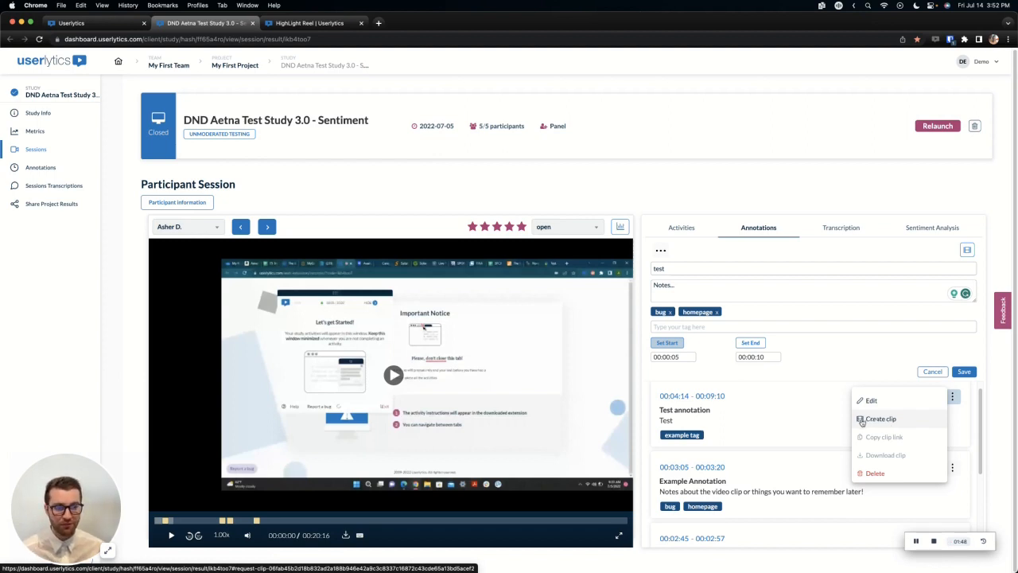
{"action": "left_click", "coordinate": [775, 420]}
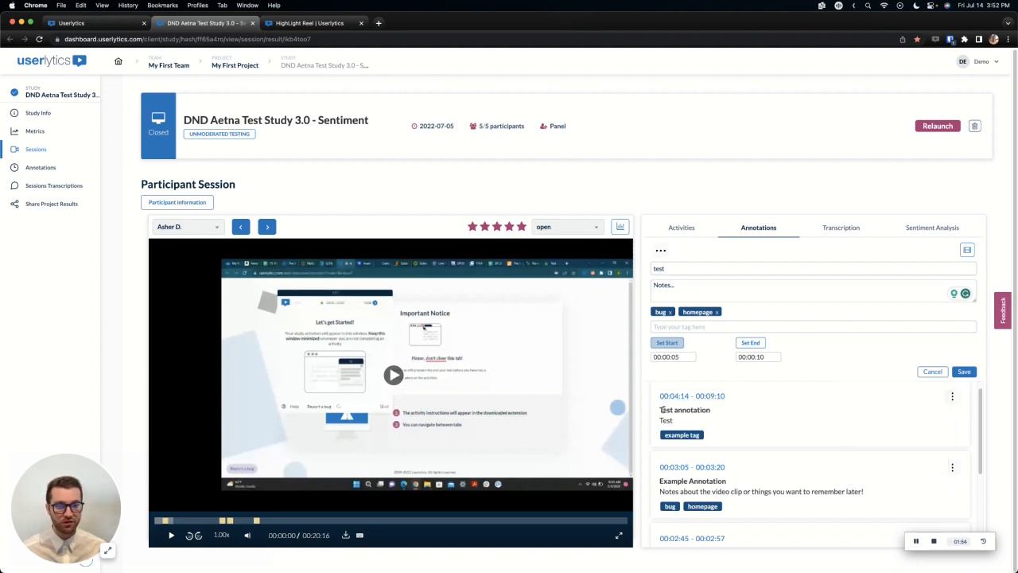
{"action": "left_click", "coordinate": [952, 396]}
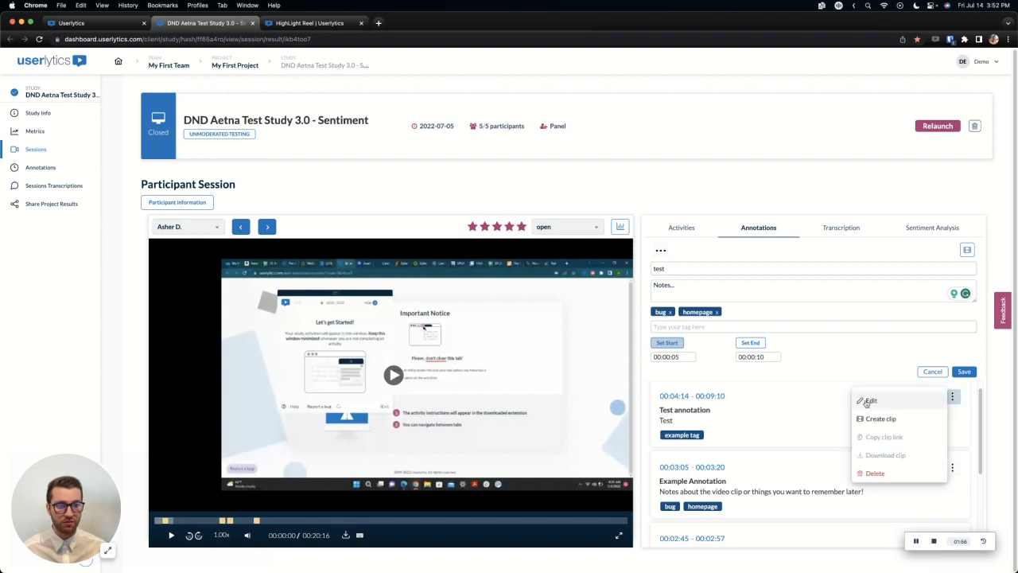
{"action": "left_click", "coordinate": [795, 403]}
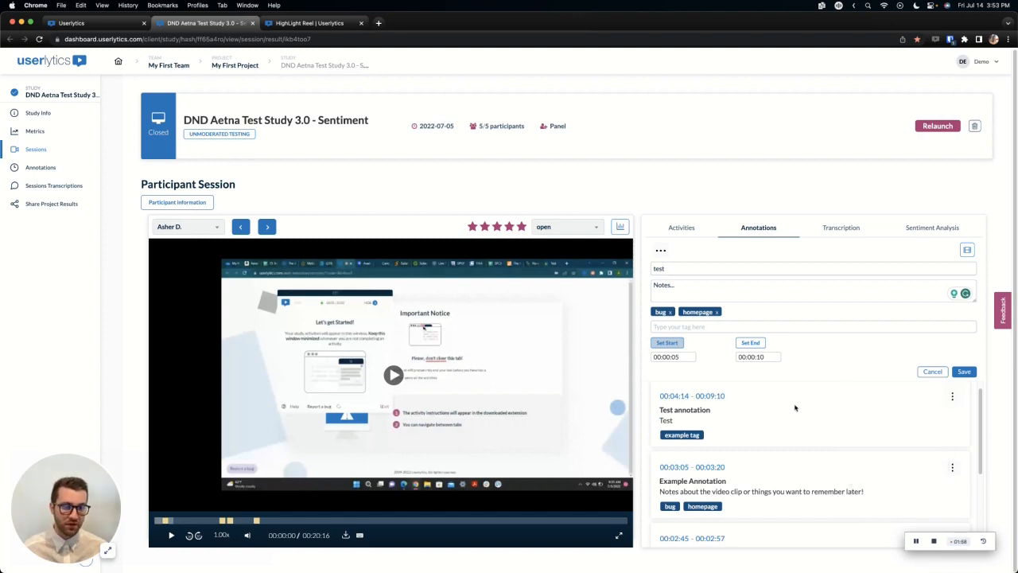
{"action": "left_click", "coordinate": [953, 396]}
{"action": "left_click", "coordinate": [819, 414]}
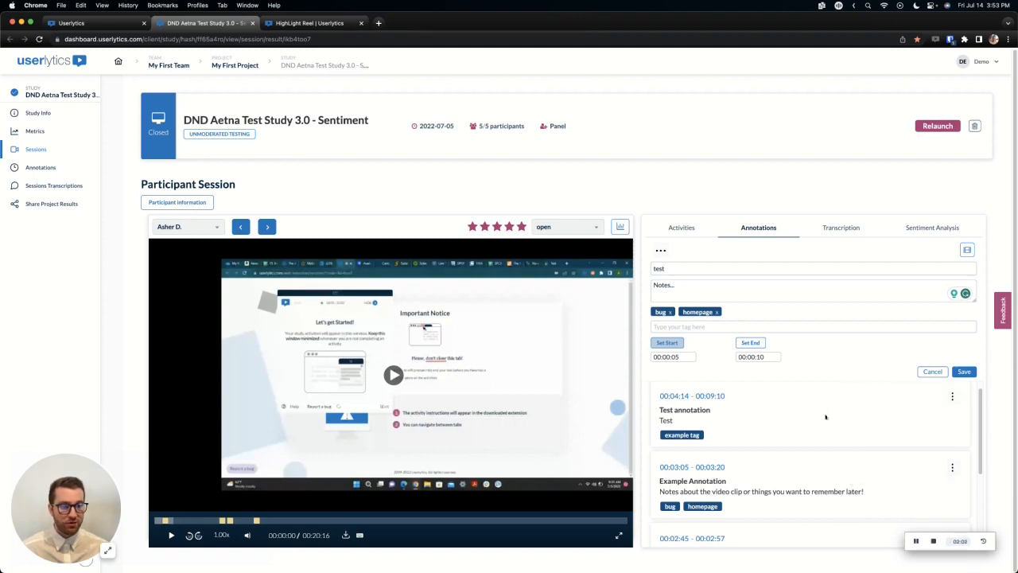
- Copy the clip link of "Example Annotation" and open the clip in a new browser tab
{"action": "scroll", "coordinate": [930, 437], "scroll_direction": "down", "scroll_amount": 1}
{"action": "left_click", "coordinate": [952, 424]}
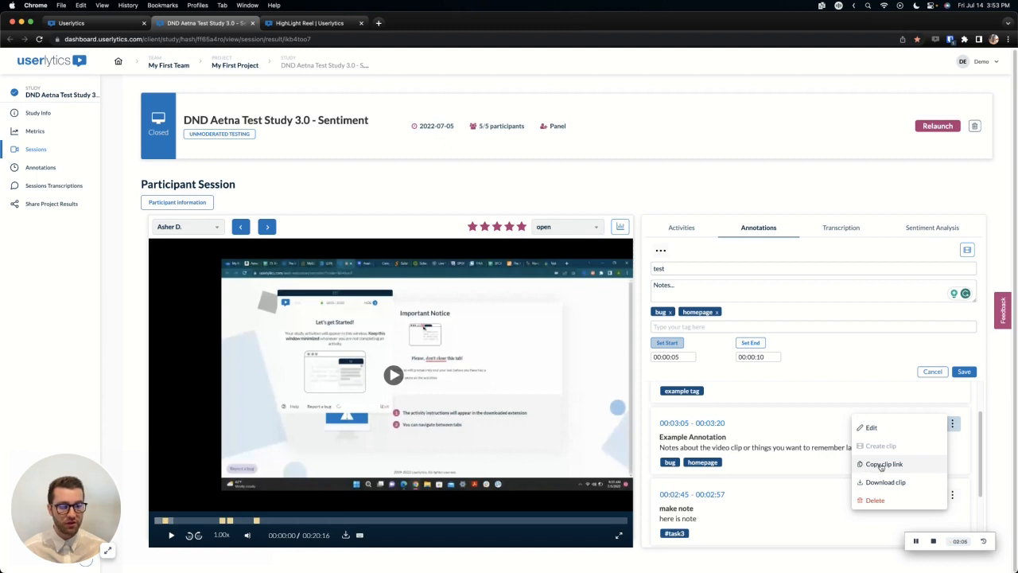
{"action": "left_click", "coordinate": [876, 465]}
{"action": "left_click", "coordinate": [952, 423]}
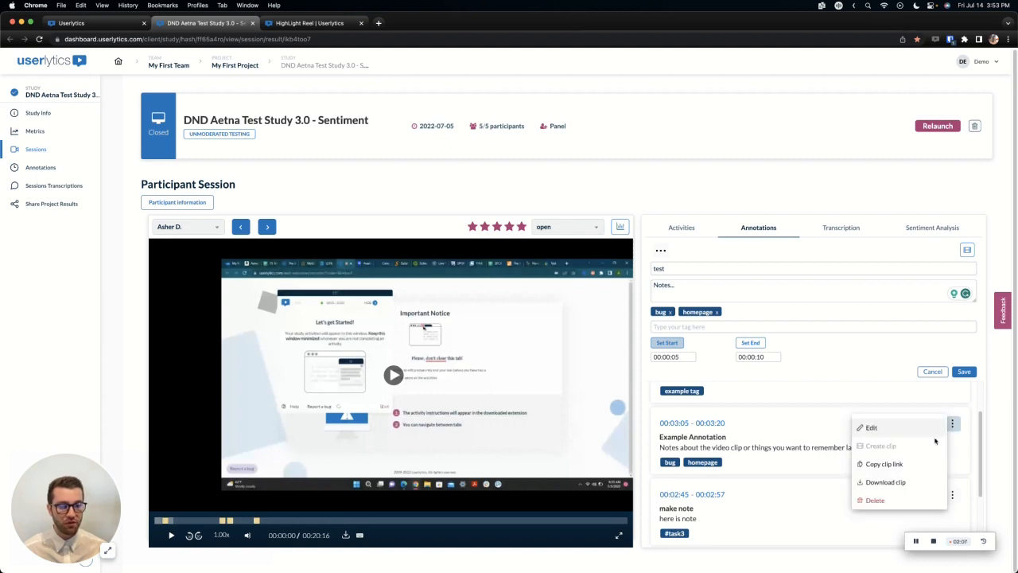
{"action": "left_click", "coordinate": [875, 484]}
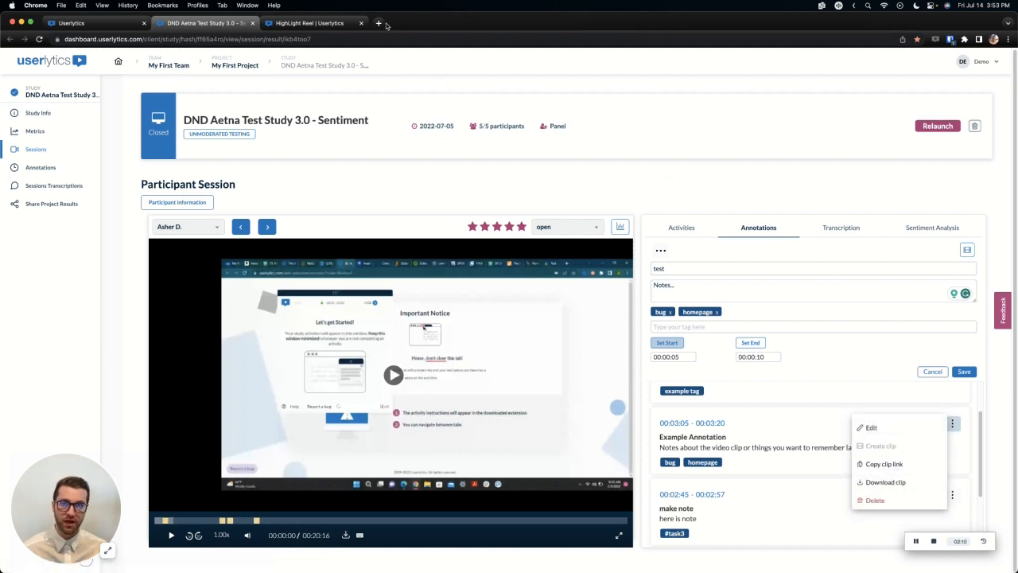
{"action": "key", "text": "super+v"}
{"action": "key", "text": "Return"}
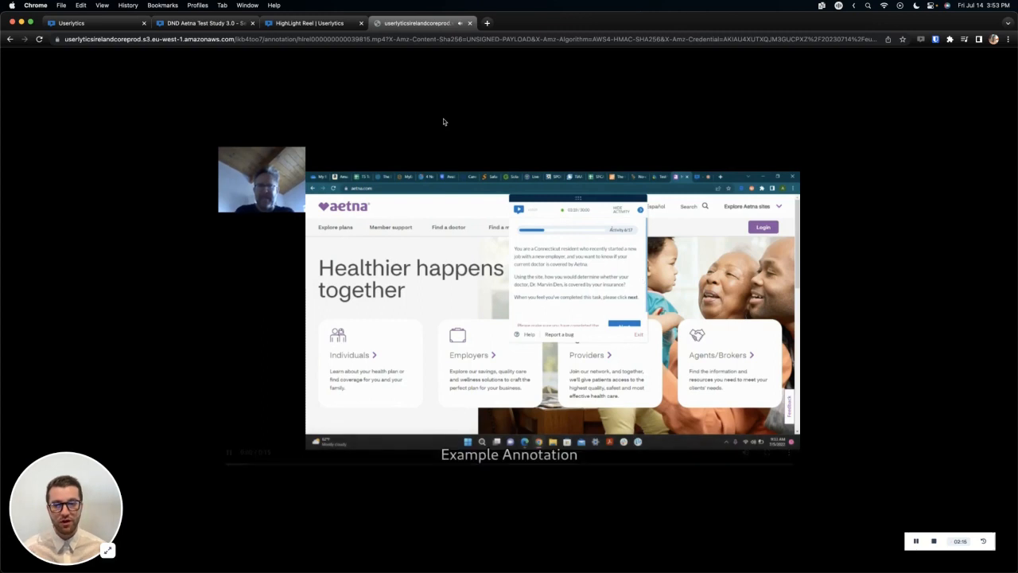
- Review the "Example Annotation" video clip, return playback to the start and close its page
{"action": "left_click", "coordinate": [229, 452]}
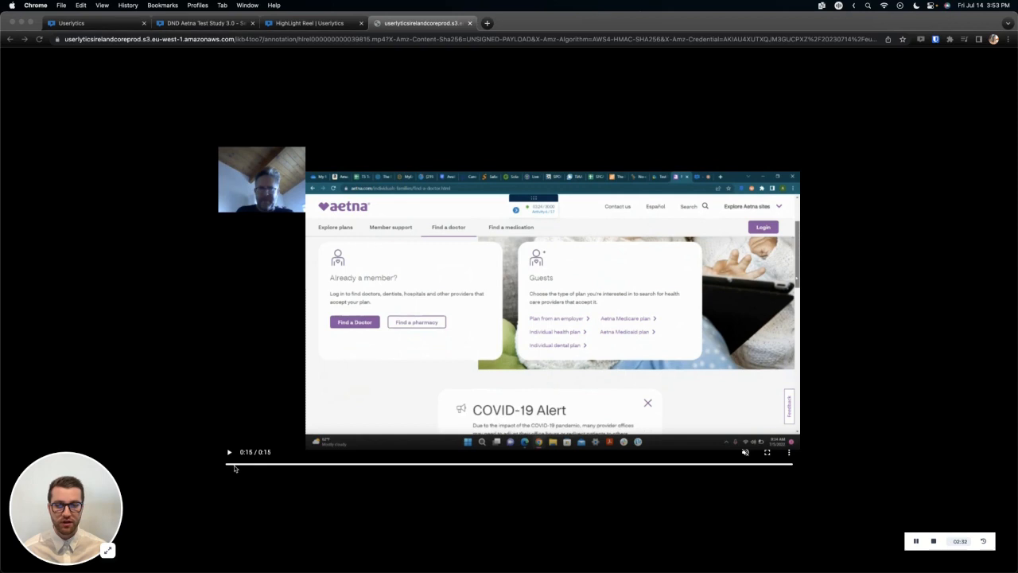
{"action": "left_click", "coordinate": [781, 469]}
{"action": "left_click_drag", "start_coordinate": [781, 470], "coordinate": [253, 471]}
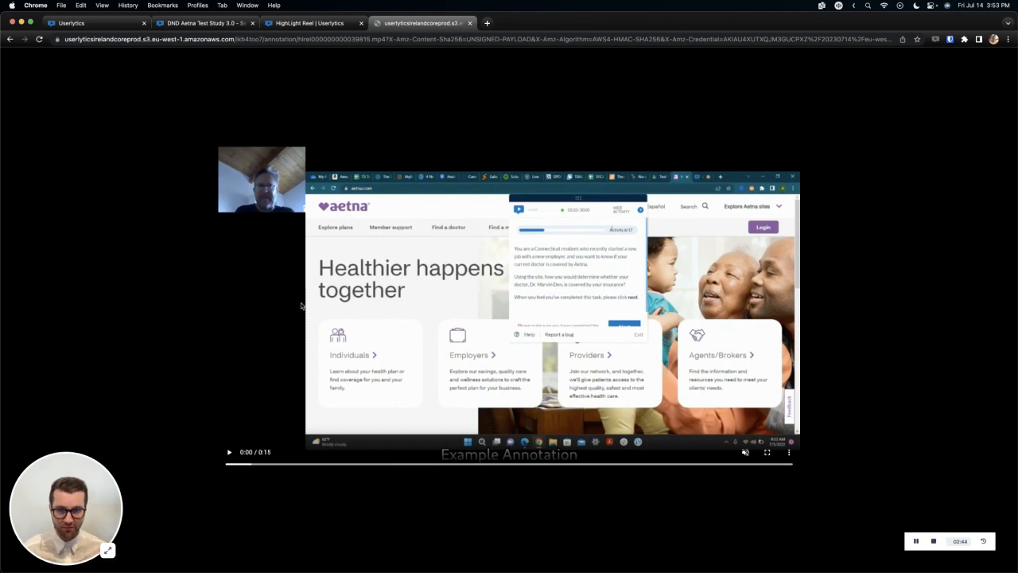
{"action": "left_click", "coordinate": [469, 23]}
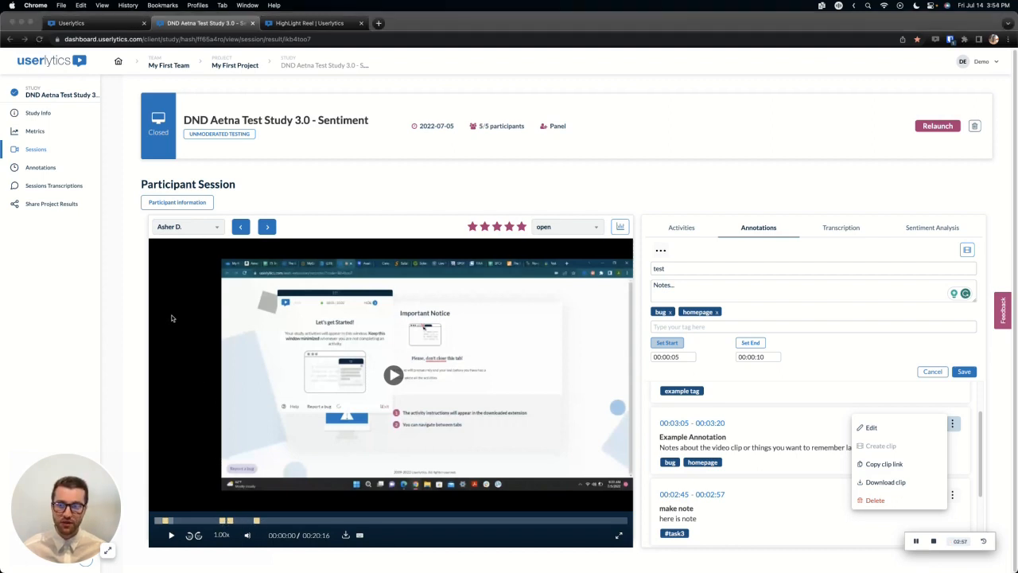
- Locate the Projects list on the dashboard and switch to the Highlight Reels page of My First Project
{"action": "left_click", "coordinate": [80, 22]}
{"action": "left_click_drag", "start_coordinate": [153, 262], "coordinate": [122, 263]}
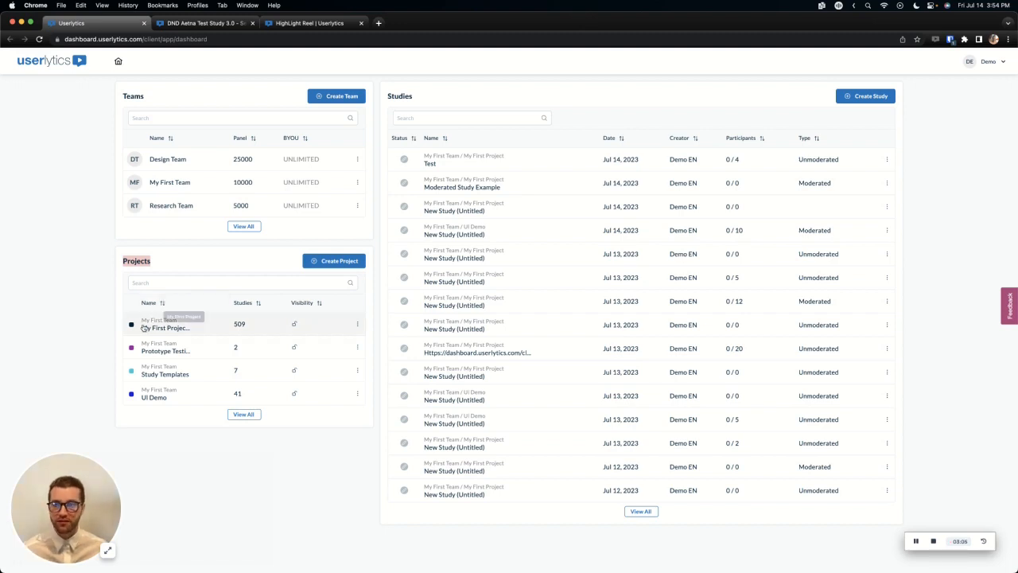
{"action": "left_click", "coordinate": [283, 23]}
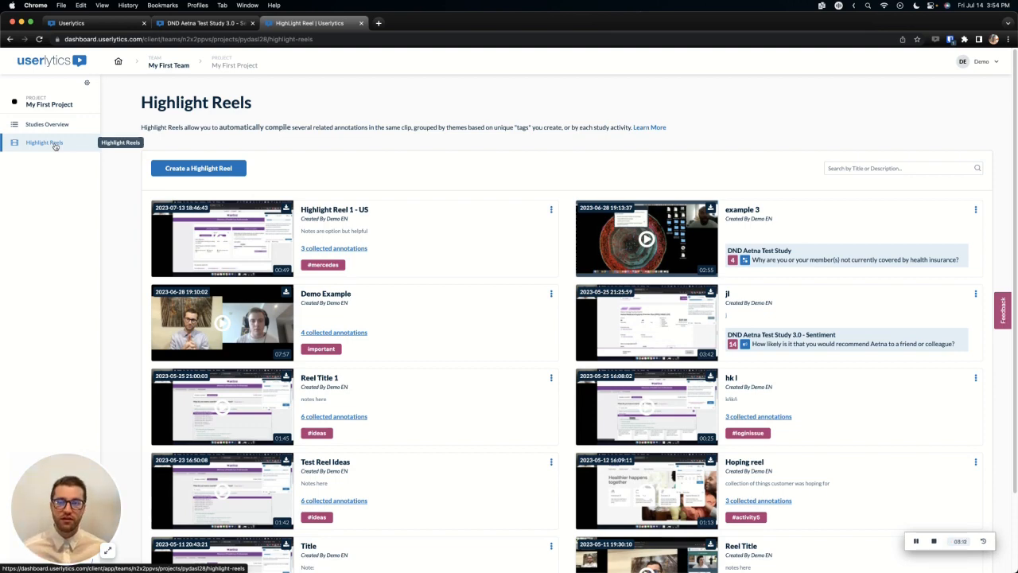
- Start a highlight reel titled "Test" by the tag "homepage", superimpose the annotation title on the video, and continue to annotation selection
{"action": "left_click", "coordinate": [217, 172]}
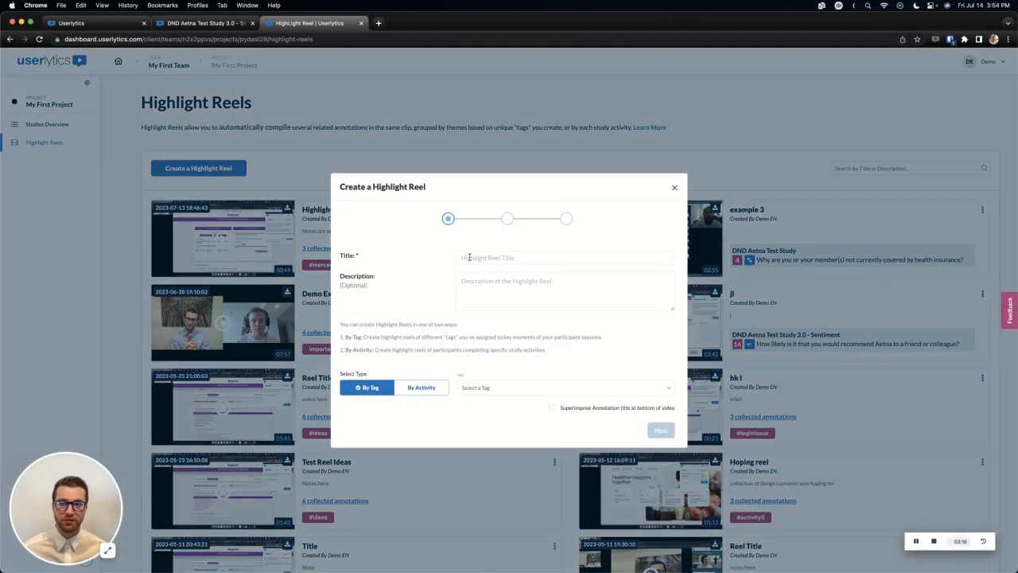
{"action": "type", "text": "Test"}
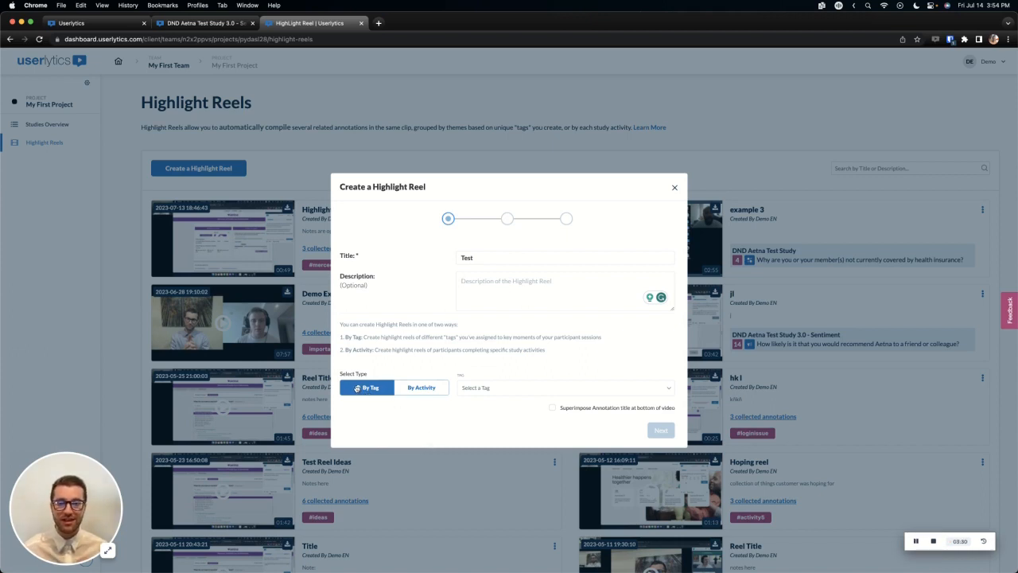
{"action": "left_click", "coordinate": [489, 387]}
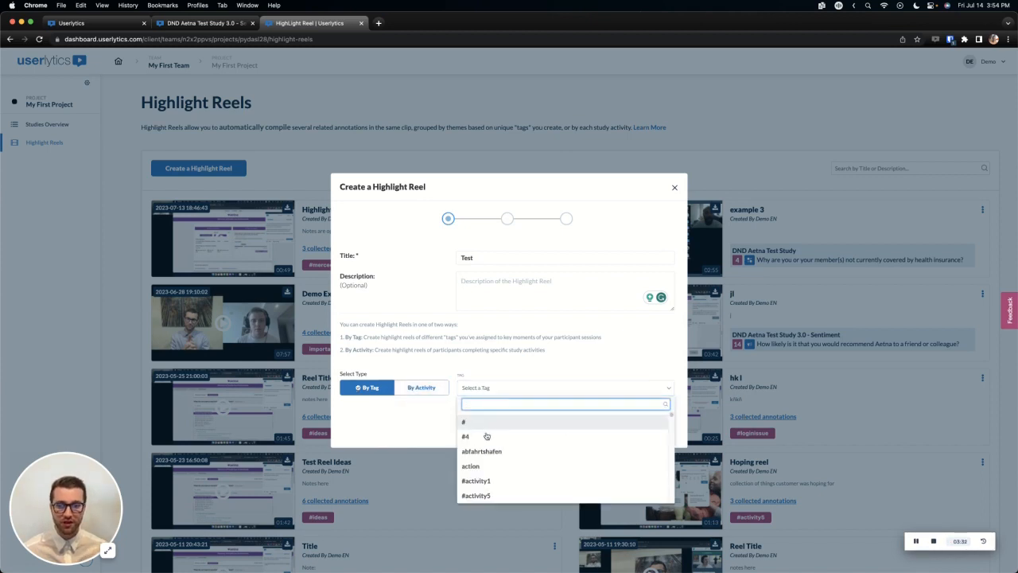
{"action": "type", "text": "hom"}
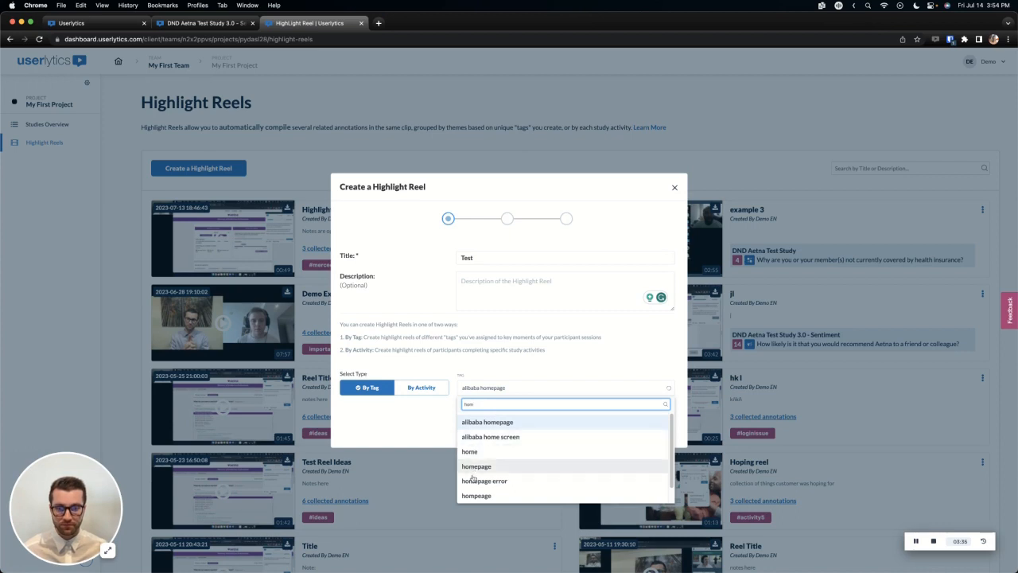
{"action": "left_click", "coordinate": [501, 421]}
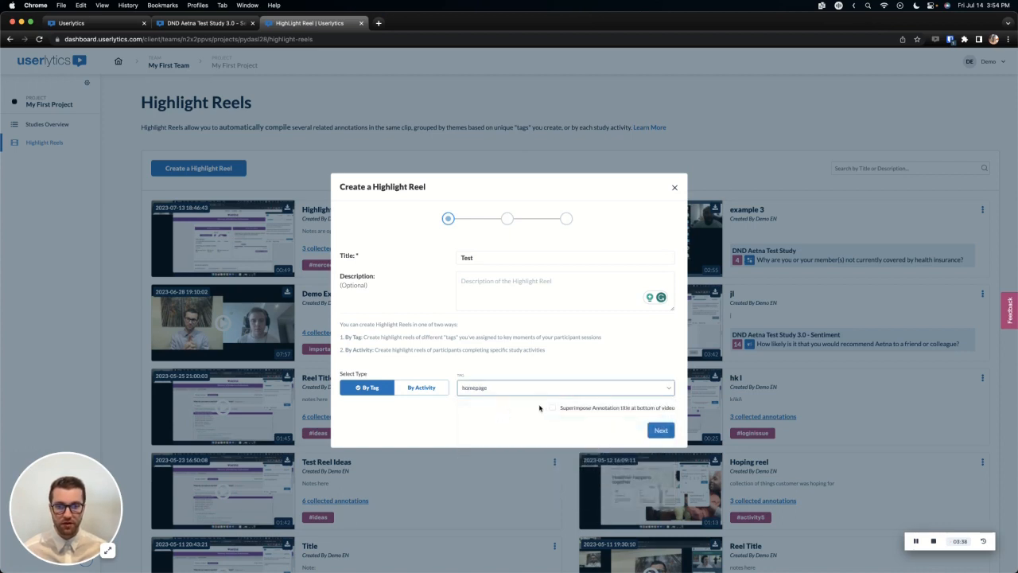
{"action": "left_click", "coordinate": [595, 411]}
{"action": "left_click", "coordinate": [624, 411]}
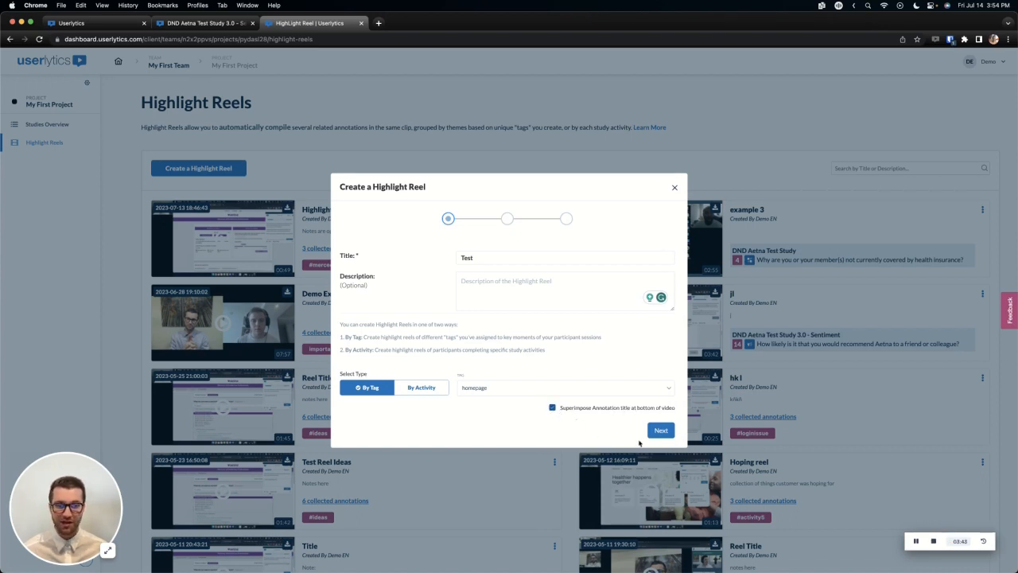
{"action": "left_click", "coordinate": [660, 431]}
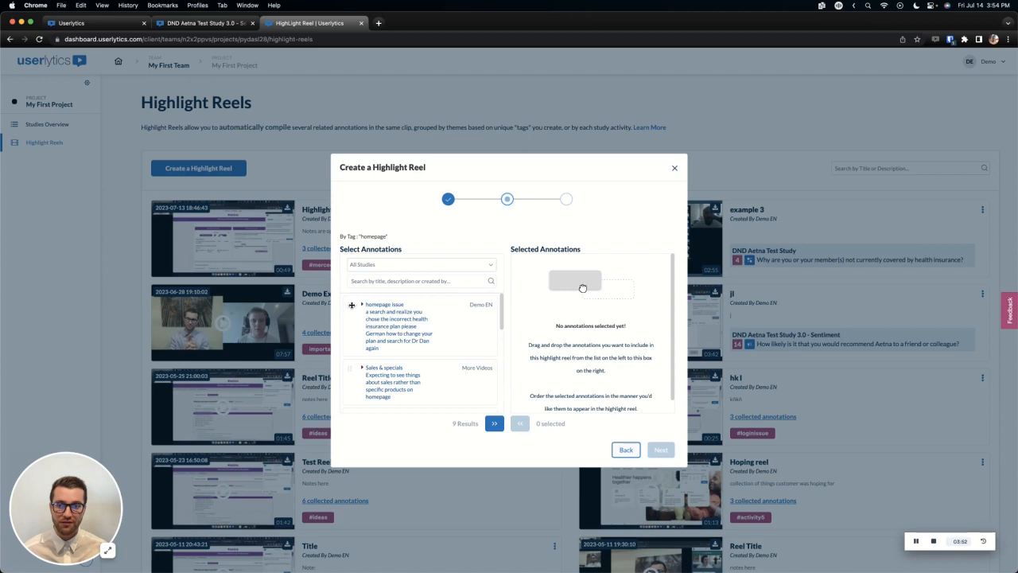
- Add three annotations to the reel in the order "homepage issue", "homepage", "Sales & specials"
{"action": "mouse_move", "coordinate": [352, 305]}
{"action": "left_mouse_down"}
{"action": "mouse_move", "coordinate": [462, 304]}
{"action": "mouse_move", "coordinate": [525, 279]}
{"action": "left_mouse_up"}
{"action": "left_click_drag", "start_coordinate": [351, 356], "coordinate": [520, 335]}
{"action": "mouse_move", "coordinate": [351, 308]}
{"action": "left_mouse_down"}
{"action": "mouse_move", "coordinate": [478, 347]}
{"action": "mouse_move", "coordinate": [533, 381]}
{"action": "left_mouse_up"}
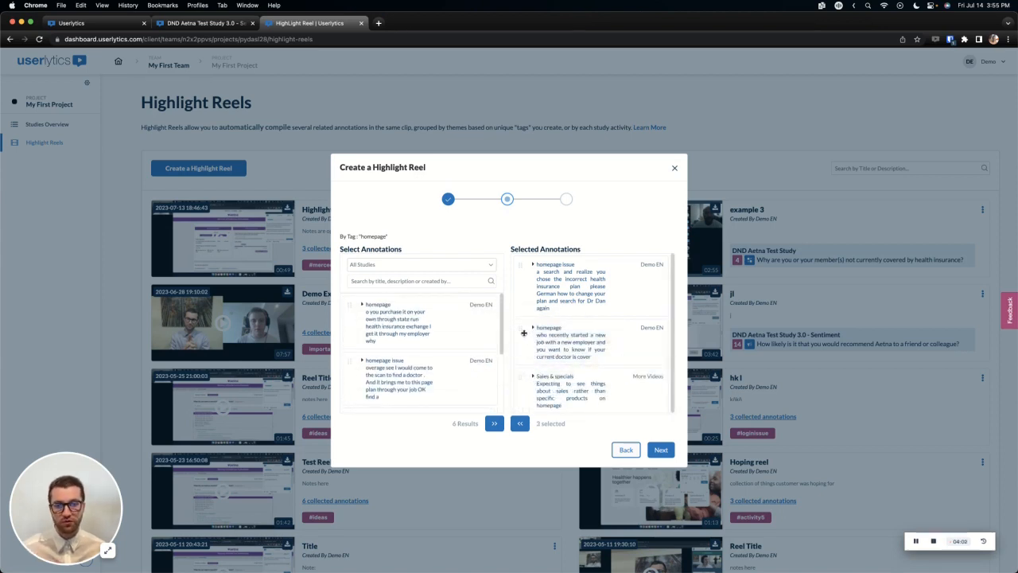
- Move the "homepage" annotation above "homepage issue" in the selected annotations and check its study details
{"action": "left_click_drag", "start_coordinate": [522, 328], "coordinate": [531, 267]}
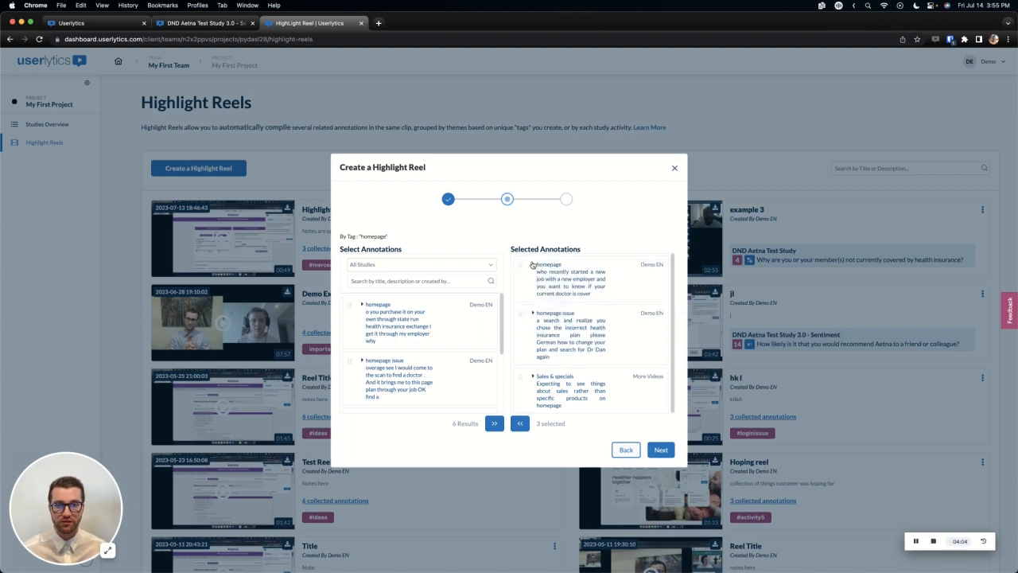
{"action": "left_click", "coordinate": [533, 264]}
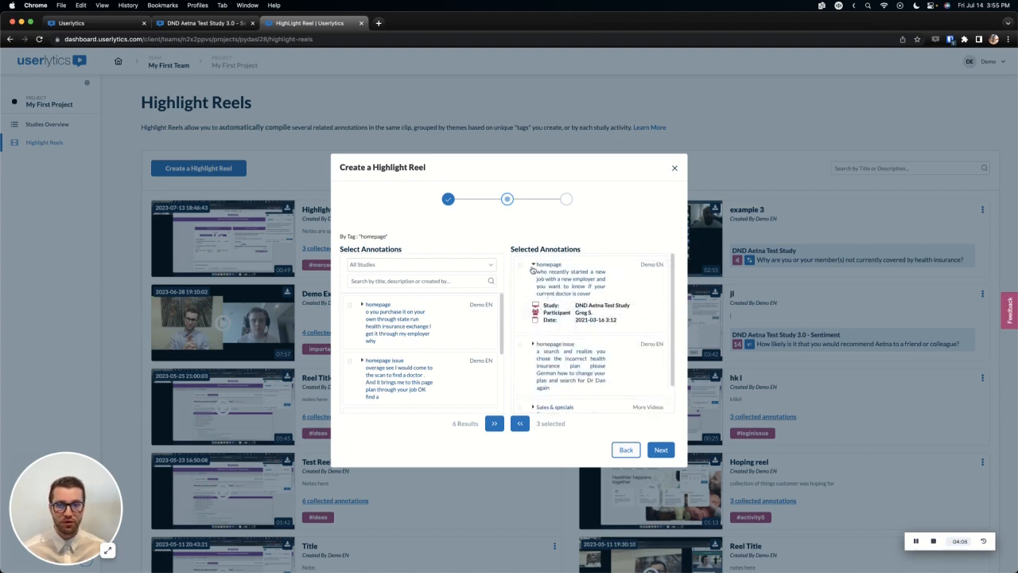
{"action": "left_click", "coordinate": [533, 264]}
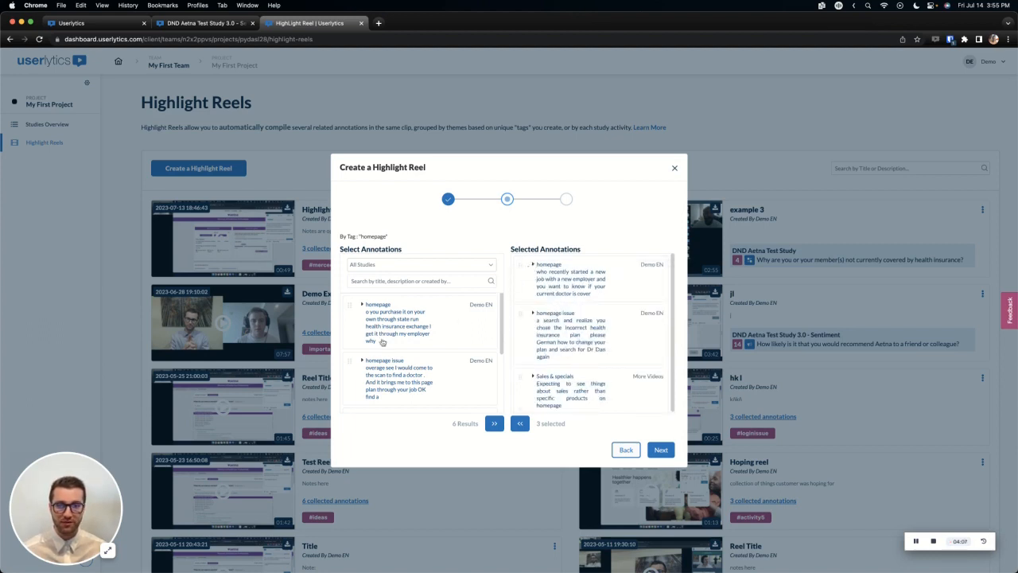
- Examine the first available annotation's details and the study filter and search options for finding annotations
{"action": "left_click", "coordinate": [362, 304]}
{"action": "left_click", "coordinate": [362, 305]}
{"action": "left_click", "coordinate": [364, 266]}
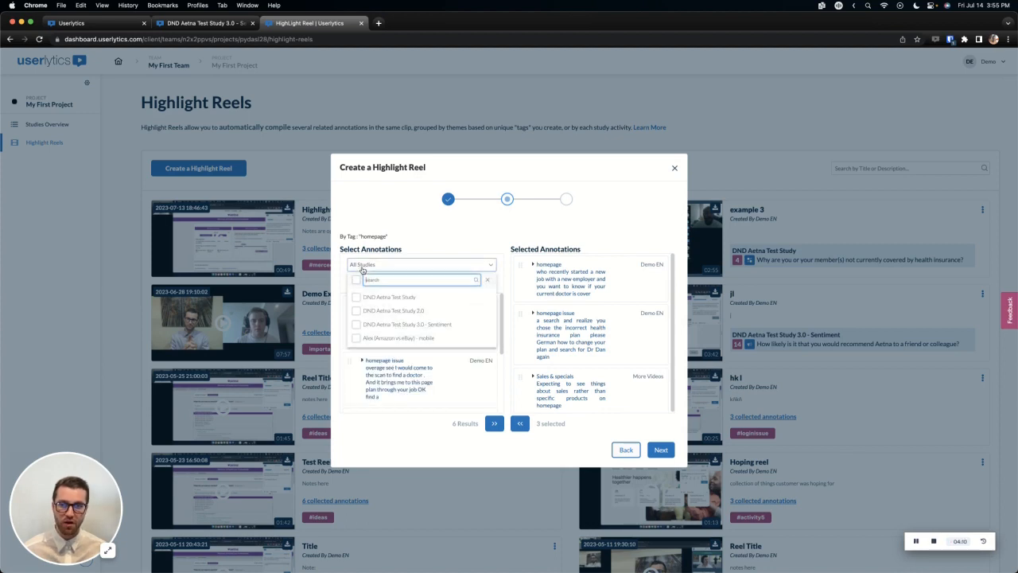
{"action": "left_click", "coordinate": [390, 266]}
{"action": "left_click", "coordinate": [362, 280]}
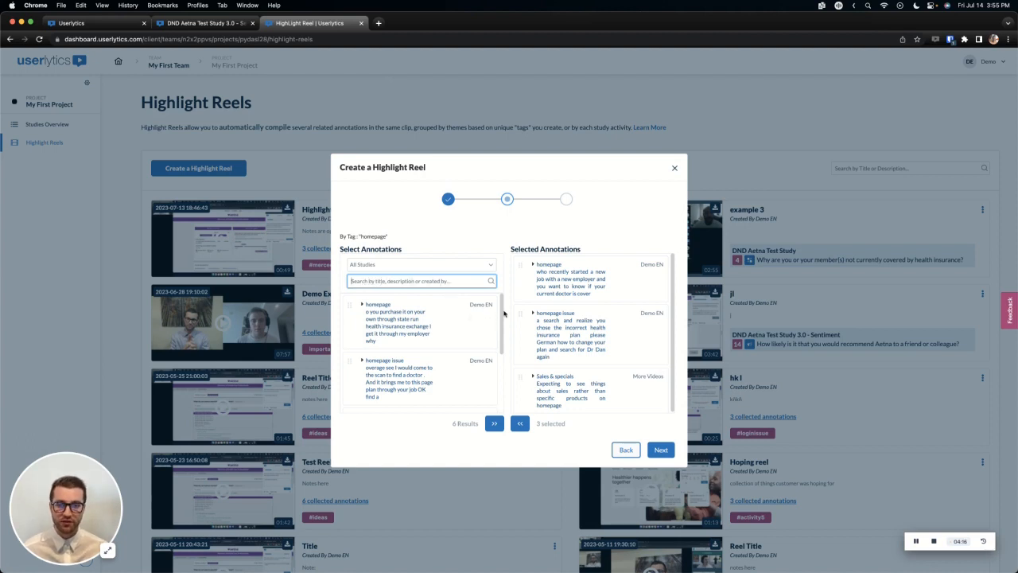
- Add the "Title" annotation to the reel between "homepage" and "homepage issue"
{"action": "left_click_drag", "start_coordinate": [502, 314], "coordinate": [504, 359]}
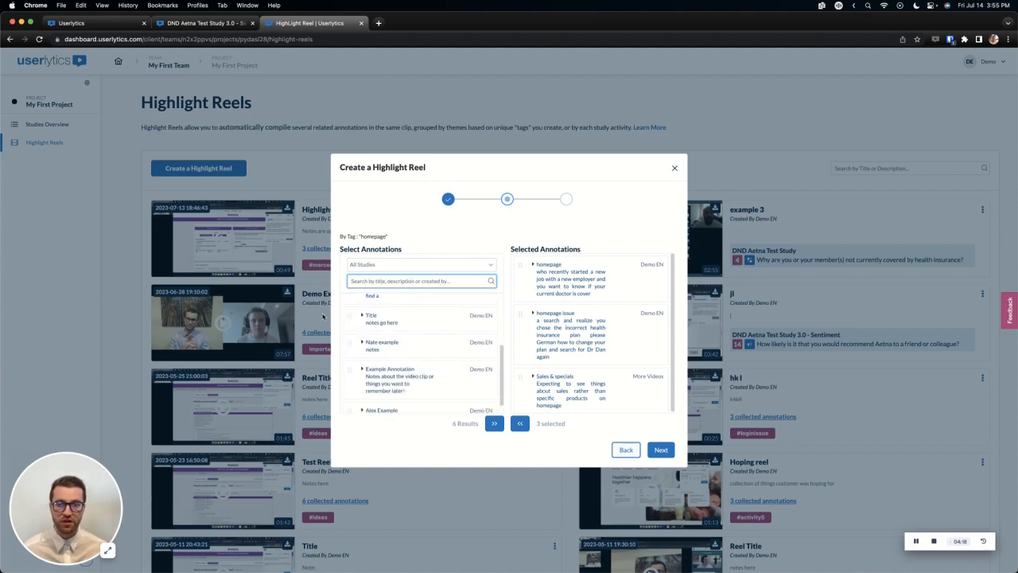
{"action": "mouse_move", "coordinate": [346, 314]}
{"action": "left_mouse_down"}
{"action": "mouse_move", "coordinate": [422, 296]}
{"action": "mouse_move", "coordinate": [522, 312]}
{"action": "left_mouse_up"}
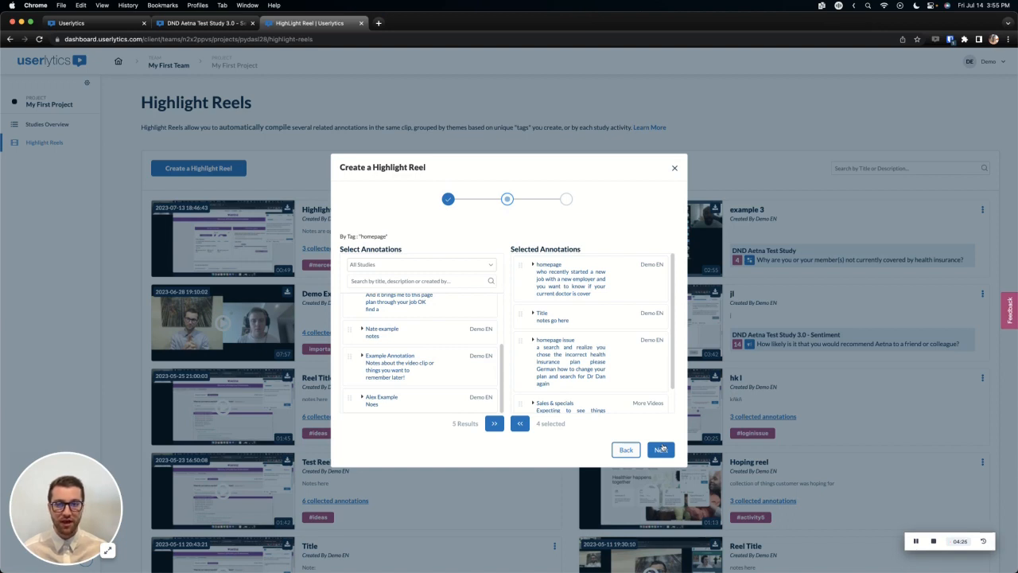
- Return to the reel setup, change its type to By Activity with study "DND Aetna Test Study 3.0 - Sentiment", and continue to the activity selection
{"action": "left_click", "coordinate": [626, 449]}
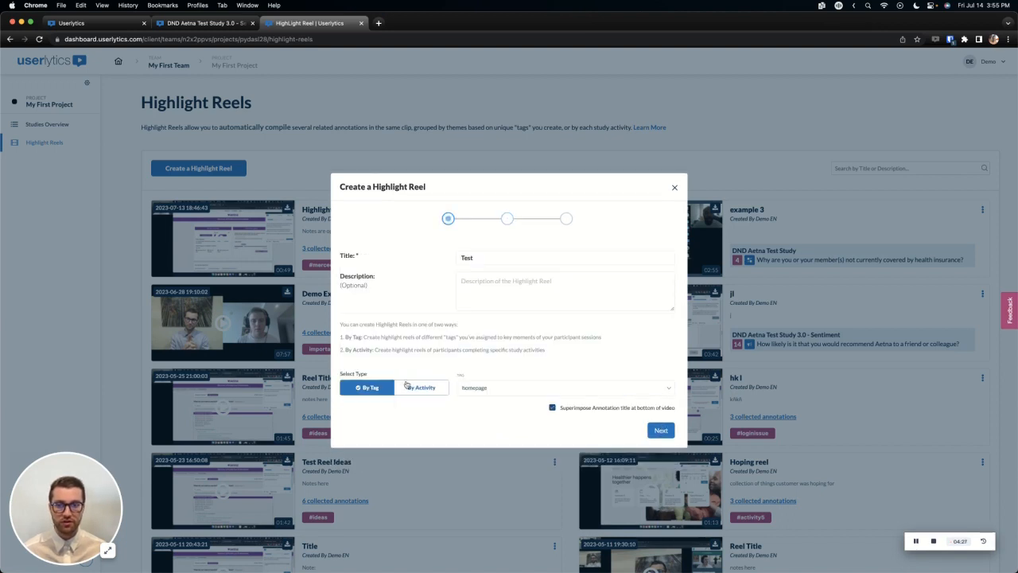
{"action": "left_click", "coordinate": [411, 387]}
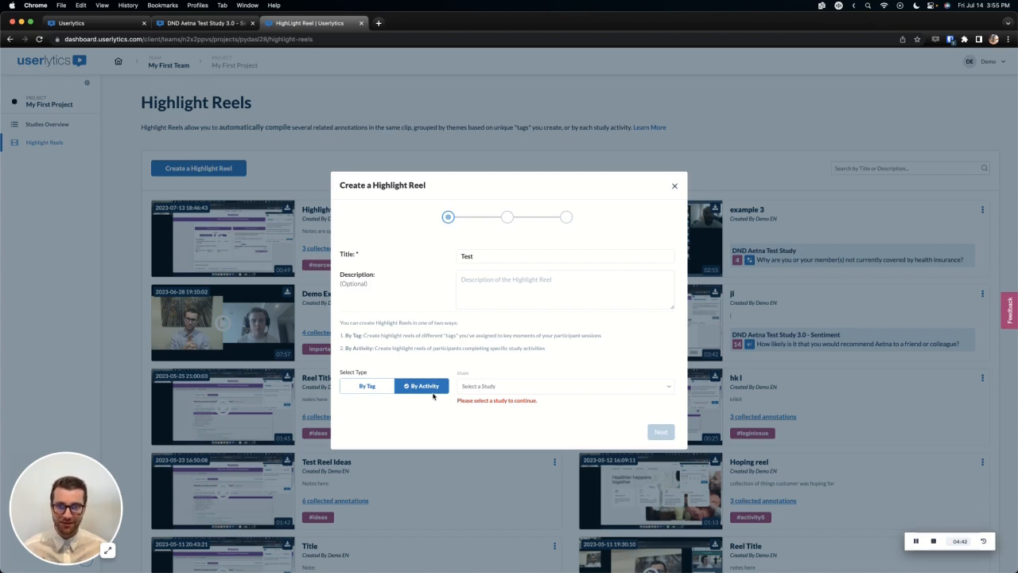
{"action": "left_click", "coordinate": [507, 389]}
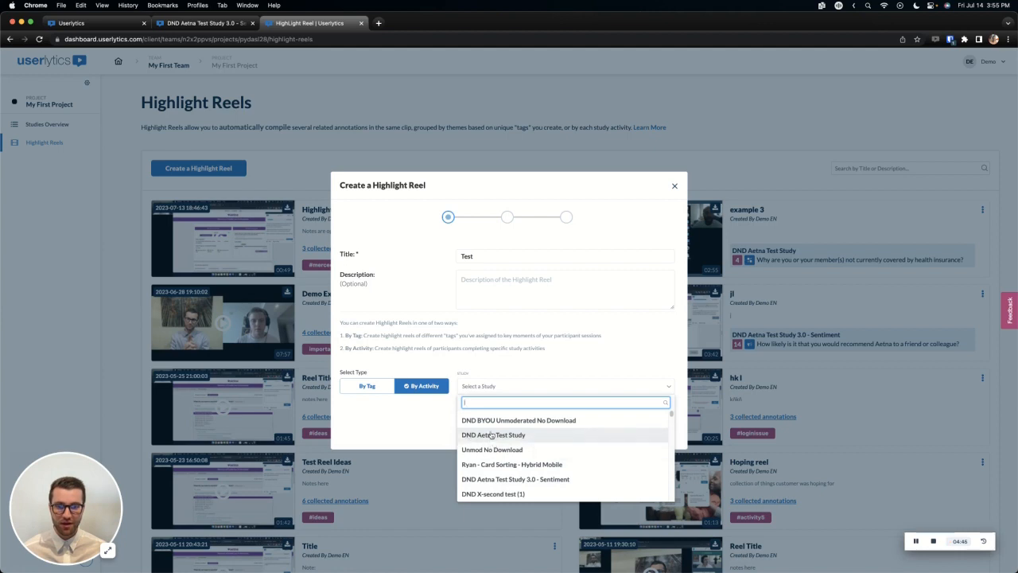
{"action": "type", "text": "aetn"}
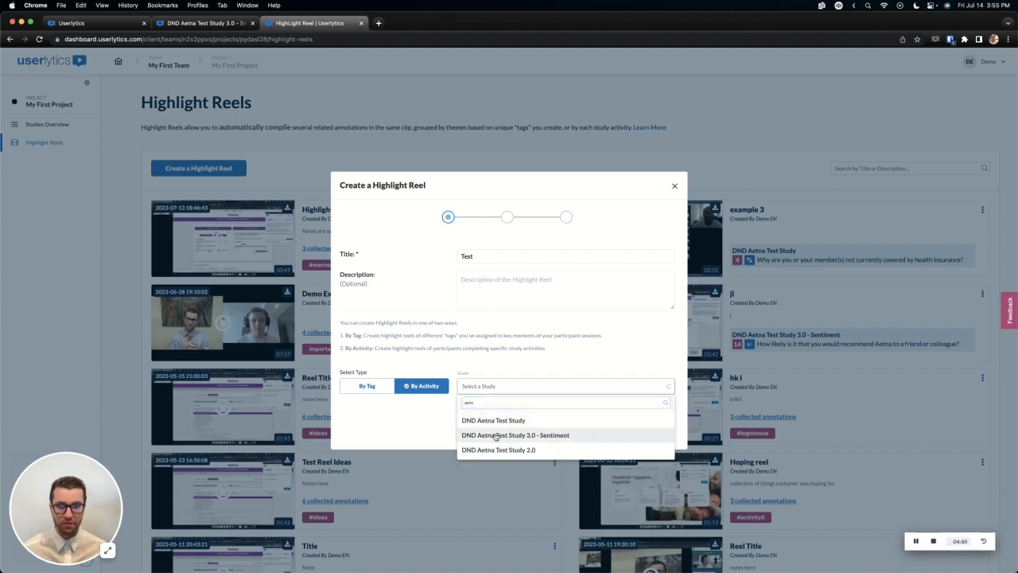
{"action": "left_click", "coordinate": [501, 435]}
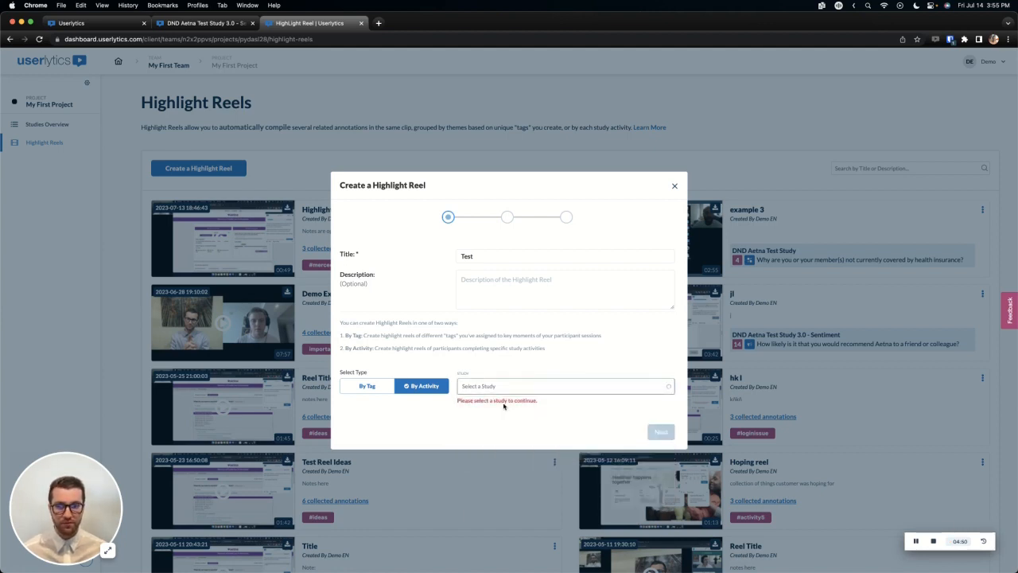
{"action": "left_click", "coordinate": [658, 425]}
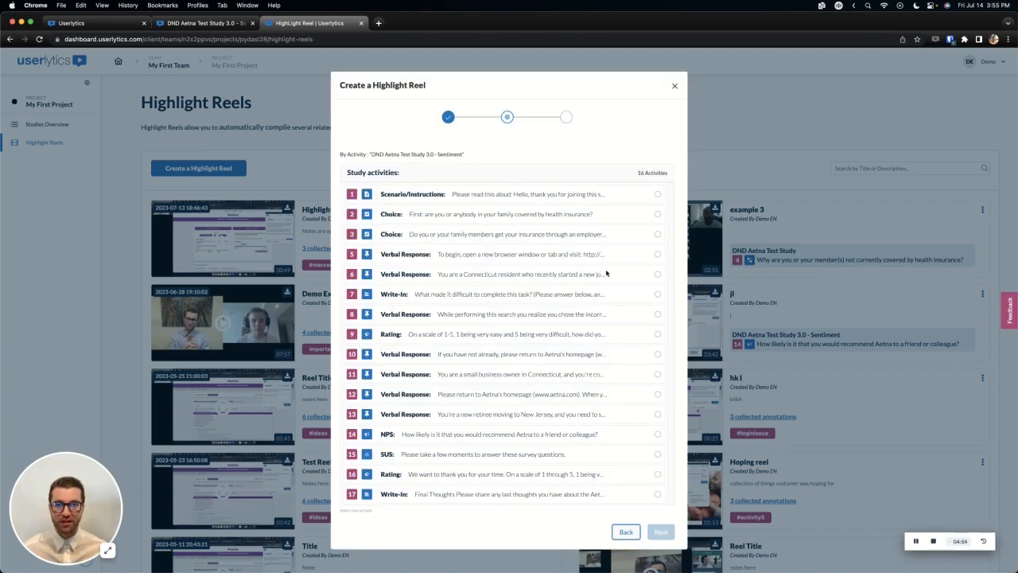
- Choose activity 6, the Verbal Response about a Connecticut resident, and submit the highlight reel for processing
{"action": "left_click", "coordinate": [658, 275]}
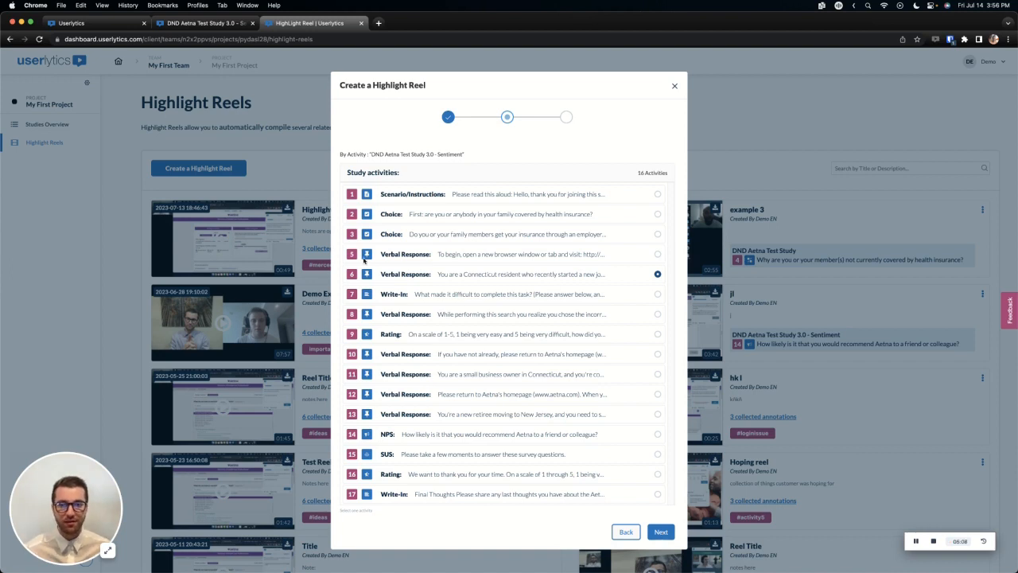
{"action": "left_click", "coordinate": [665, 532]}
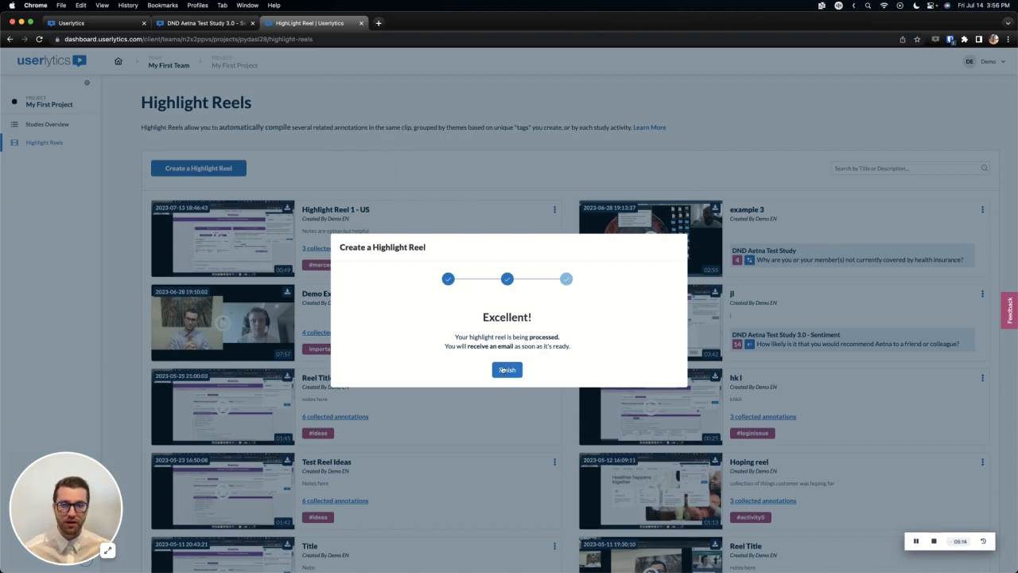
{"action": "left_click_drag", "start_coordinate": [455, 336], "coordinate": [533, 347]}
{"action": "left_click", "coordinate": [533, 347]}
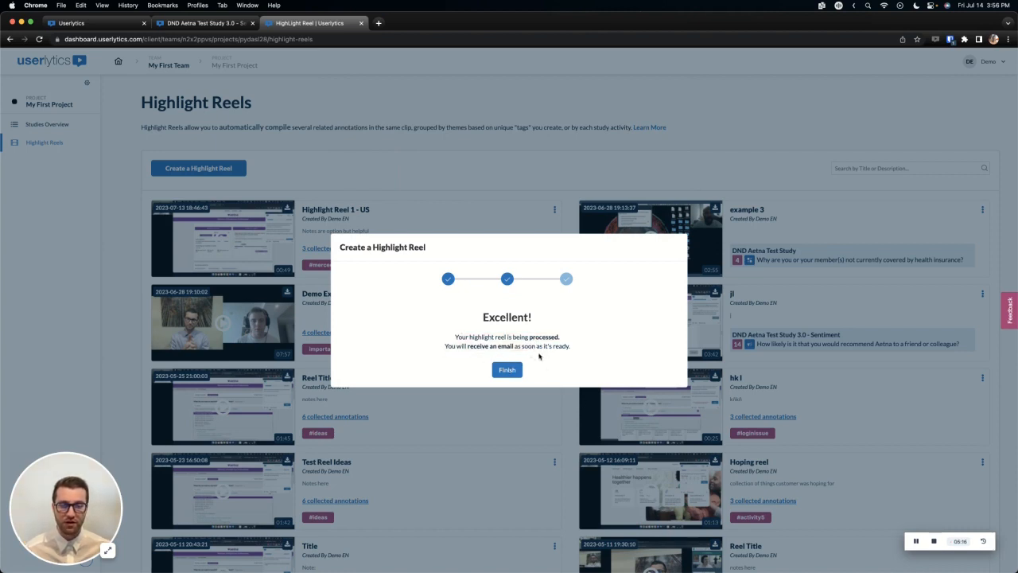
{"action": "left_click", "coordinate": [934, 543]}
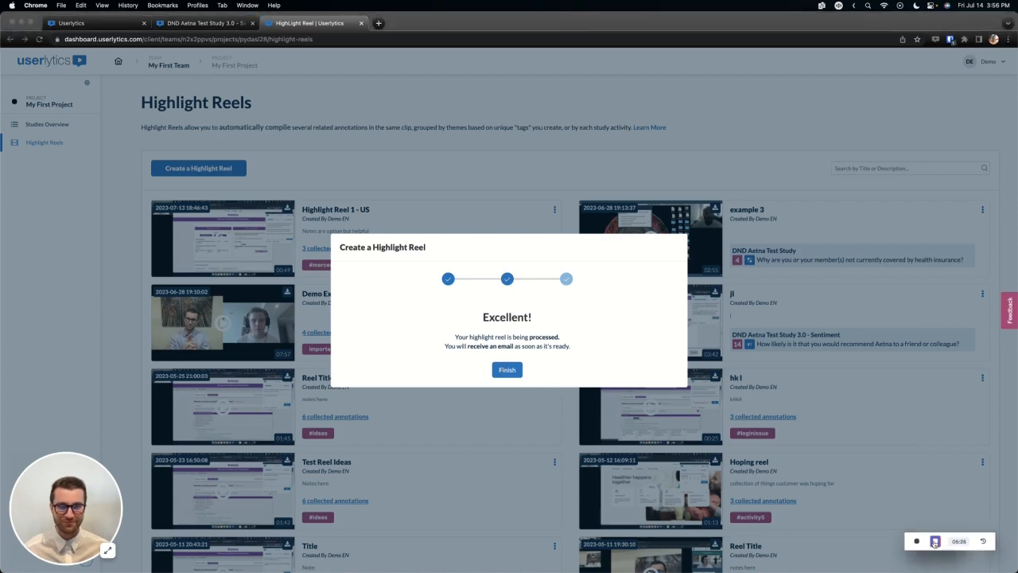